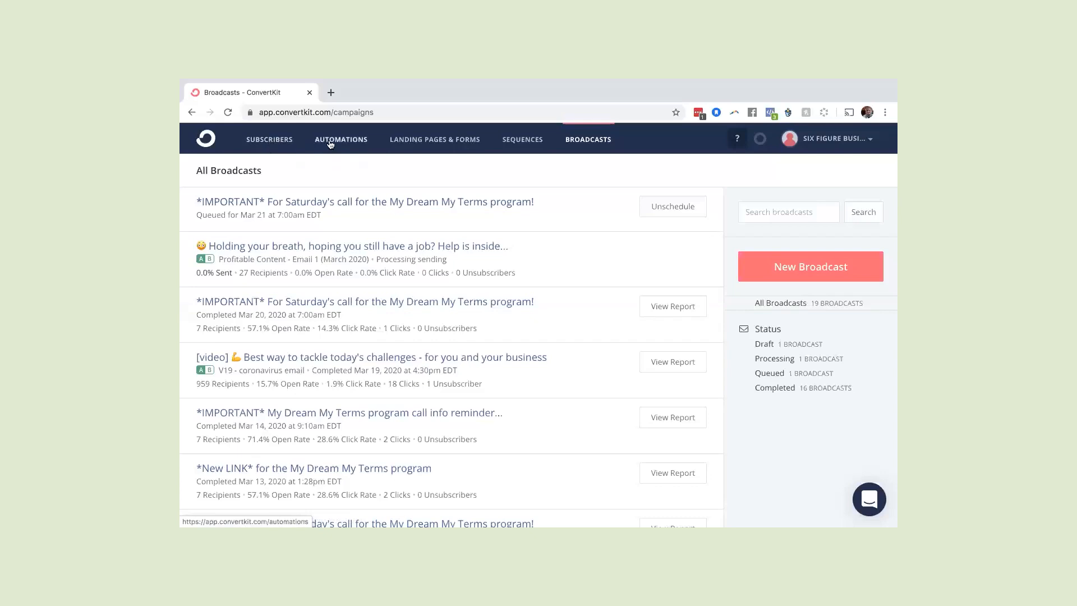
# Check the subscriber overview, return to the broadcasts list and start a new broadcast
pyautogui.click(277, 144)
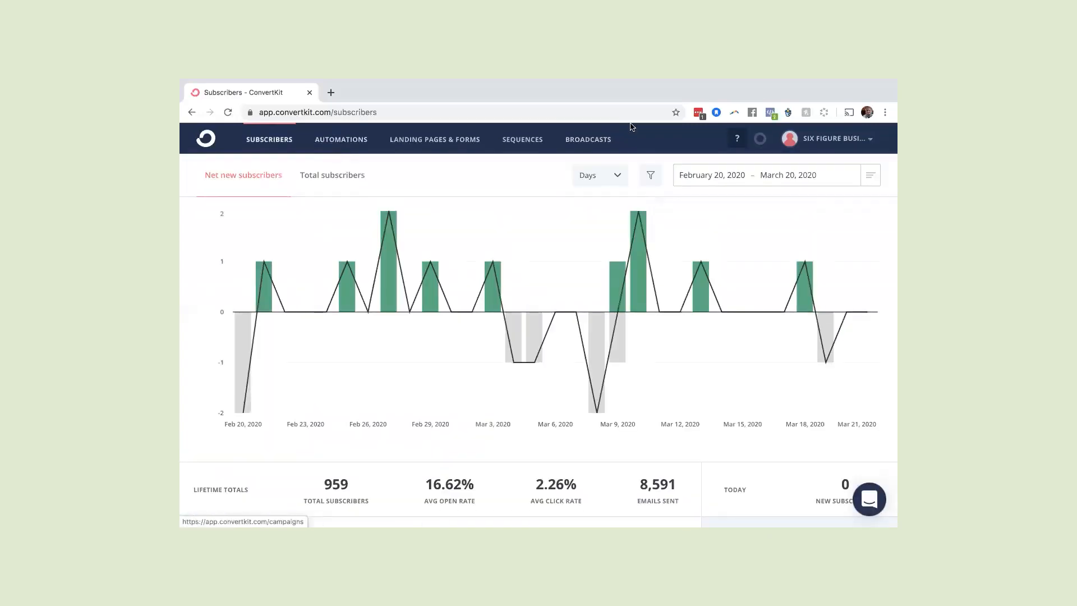
pyautogui.click(592, 141)
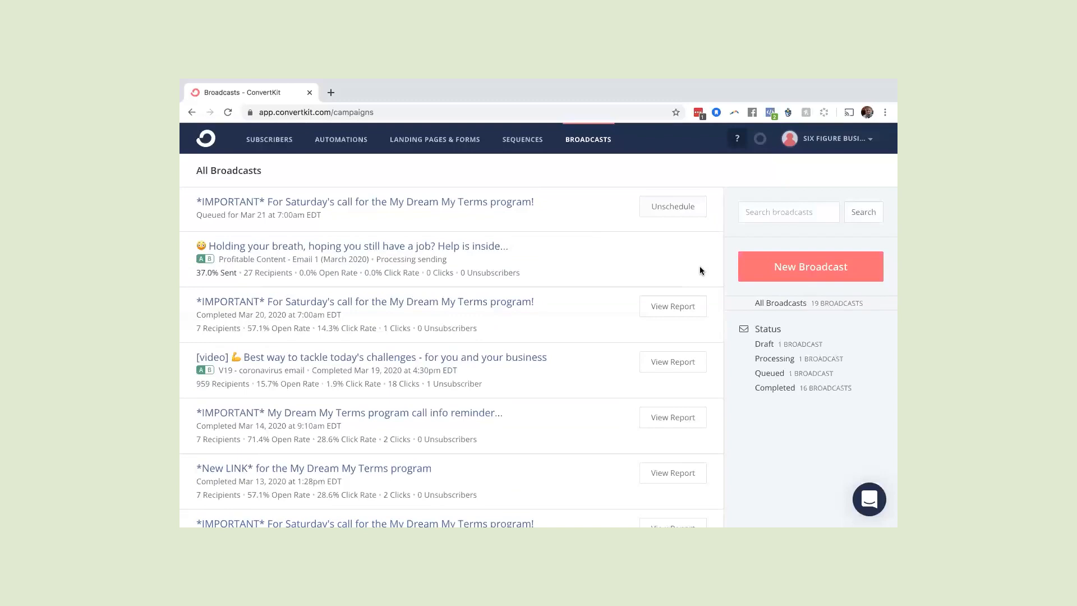
pyautogui.click(794, 272)
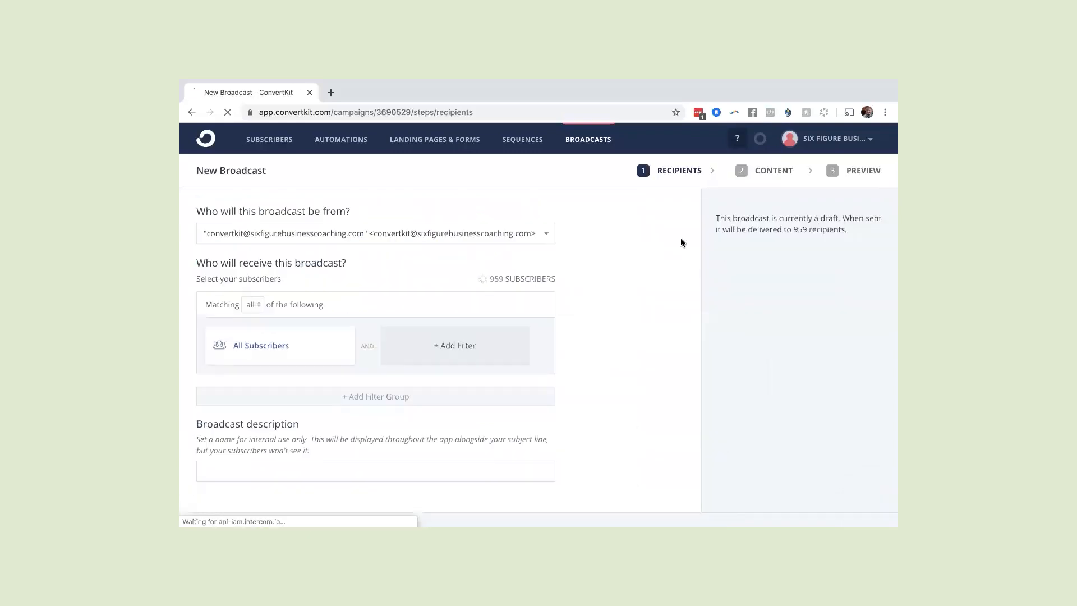
# Set the broadcast's sender to the second listed sending address, keep all subscribers as recipients and continue to the content stage
pyautogui.click(543, 231)
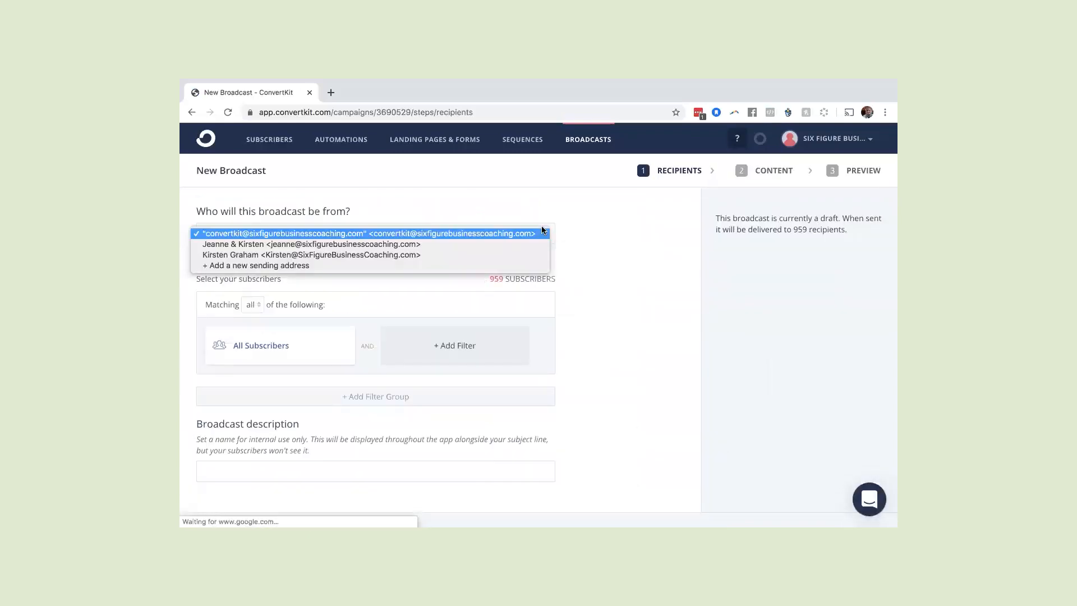
pyautogui.click(517, 243)
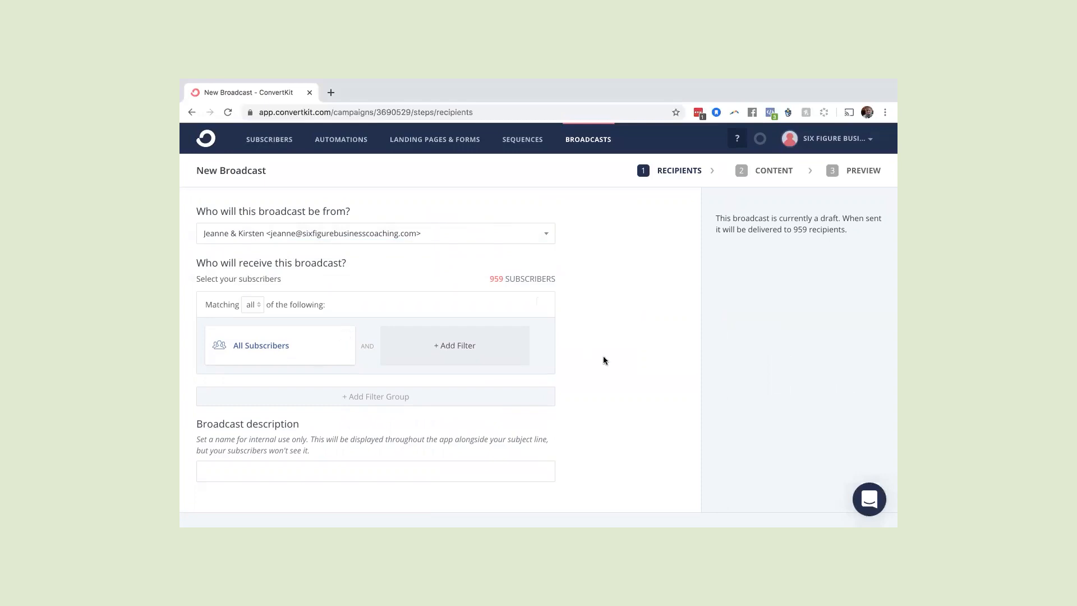
pyautogui.scroll(-3, 604, 360)
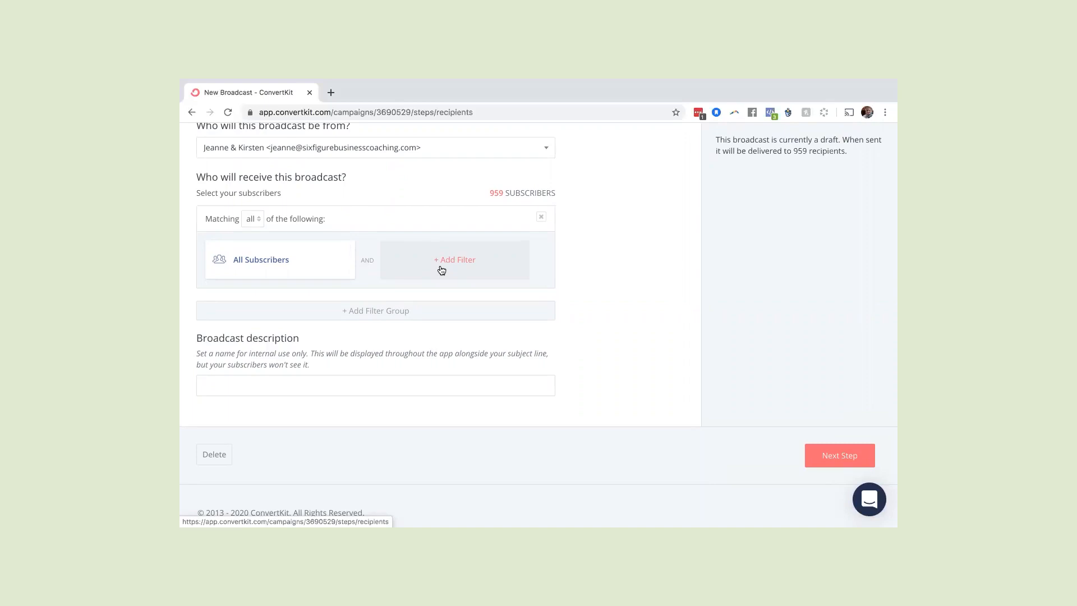
pyautogui.click(831, 452)
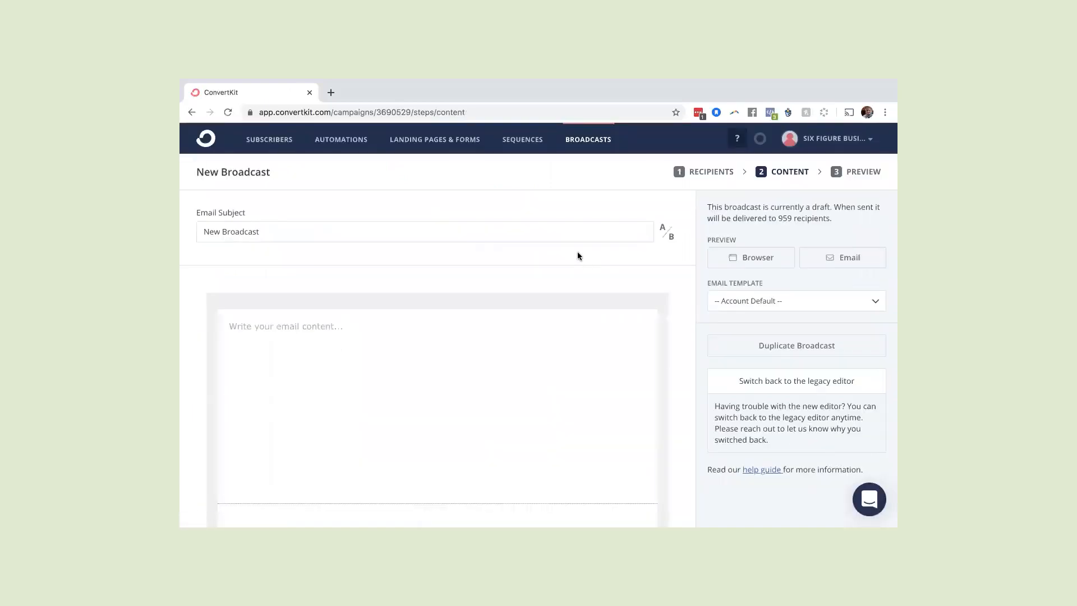
# Enable A/B testing for the email subject so that two subject lines can be entered
pyautogui.click(667, 235)
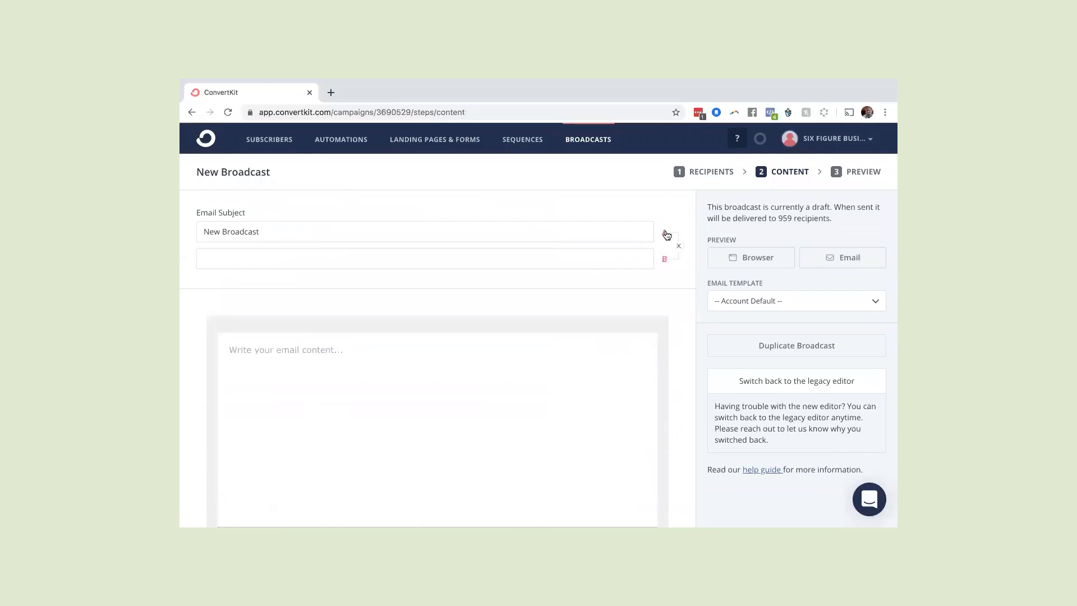
pyautogui.click(666, 243)
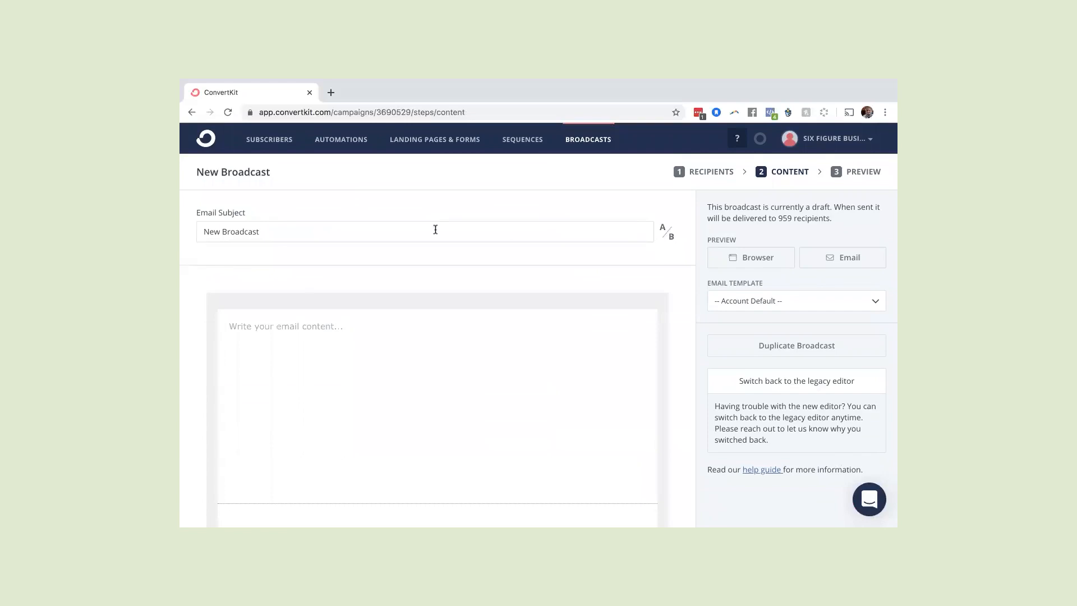
pyautogui.click(668, 235)
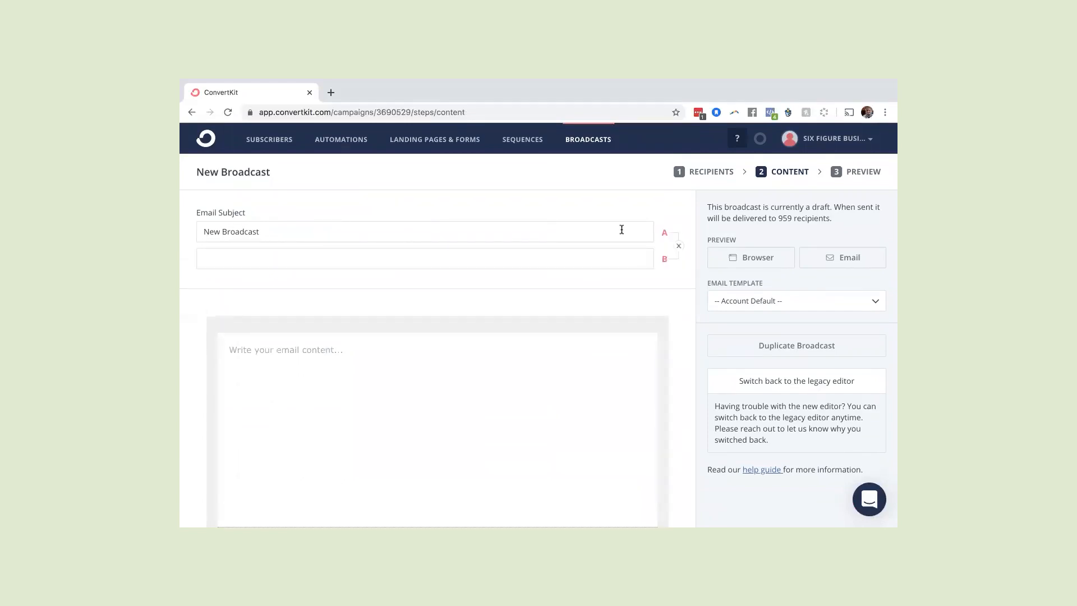
# Clear the default text from the first subject line
pyautogui.click(621, 229)
pyautogui.press('BackSpace')
pyautogui.press('BackSpace')
pyautogui.press('BackSpace')
pyautogui.press('BackSpace')
pyautogui.press('BackSpace')
pyautogui.press('BackSpace')
pyautogui.press('BackSpace')
pyautogui.press('BackSpace')
pyautogui.press('BackSpace')
pyautogui.press('BackSpace')
pyautogui.press('BackSpace')
pyautogui.press('BackSpace')
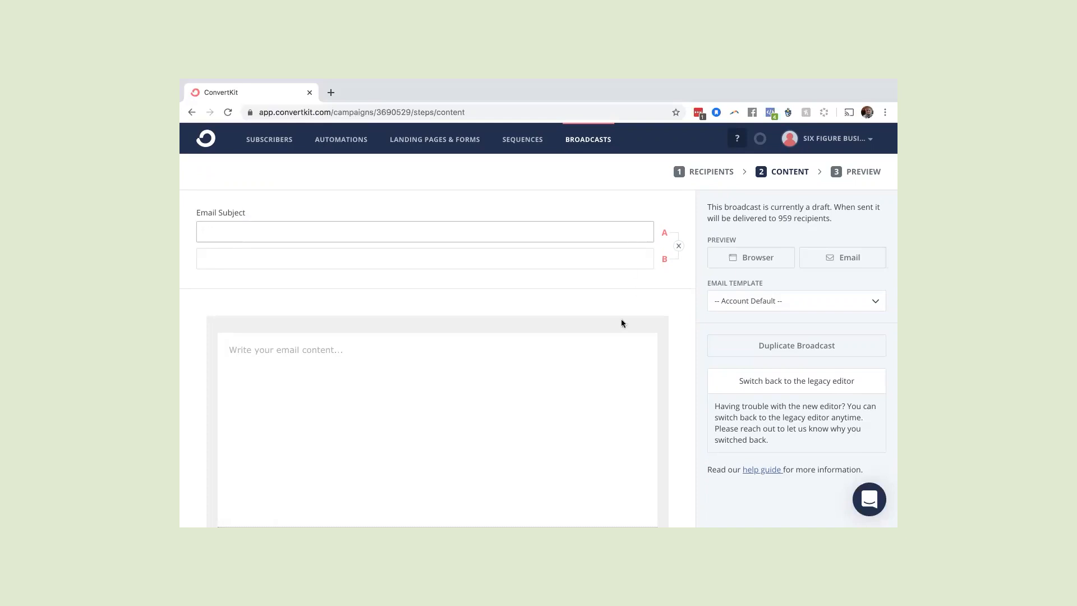
# Write "Email marketing is amazing for your business." as the email body's opening sentence
pyautogui.click(574, 340)
pyautogui.write('Email marketing is ama')
pyautogui.press('BackSpace')
pyautogui.press('BackSpace')
pyautogui.write('amazing for your business.')
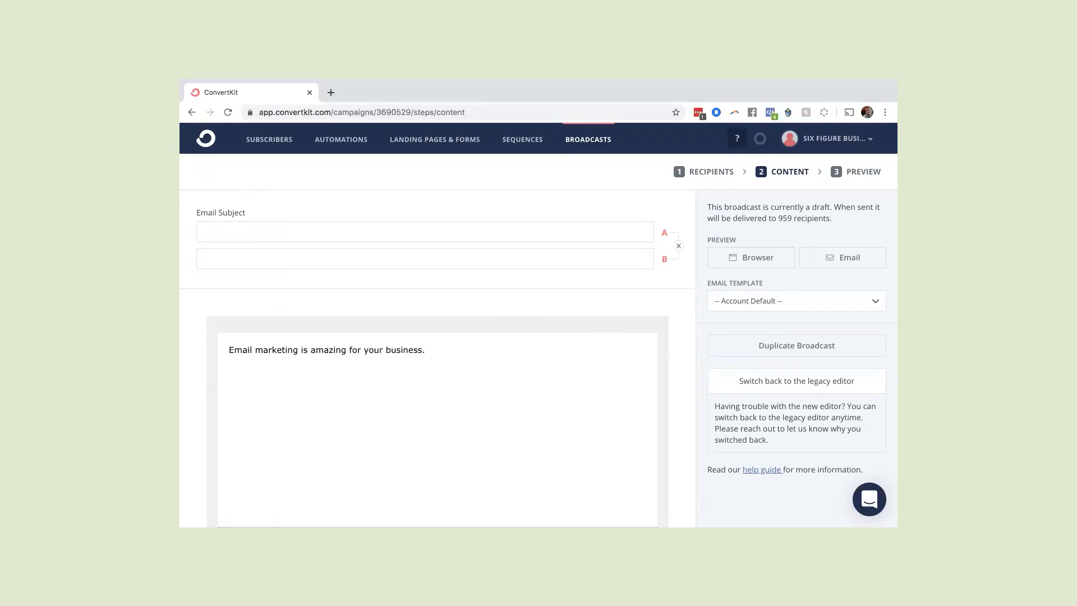
# Enter "Open now to learn how to use email marketing to grow your business!" as subject line A
pyautogui.click(482, 232)
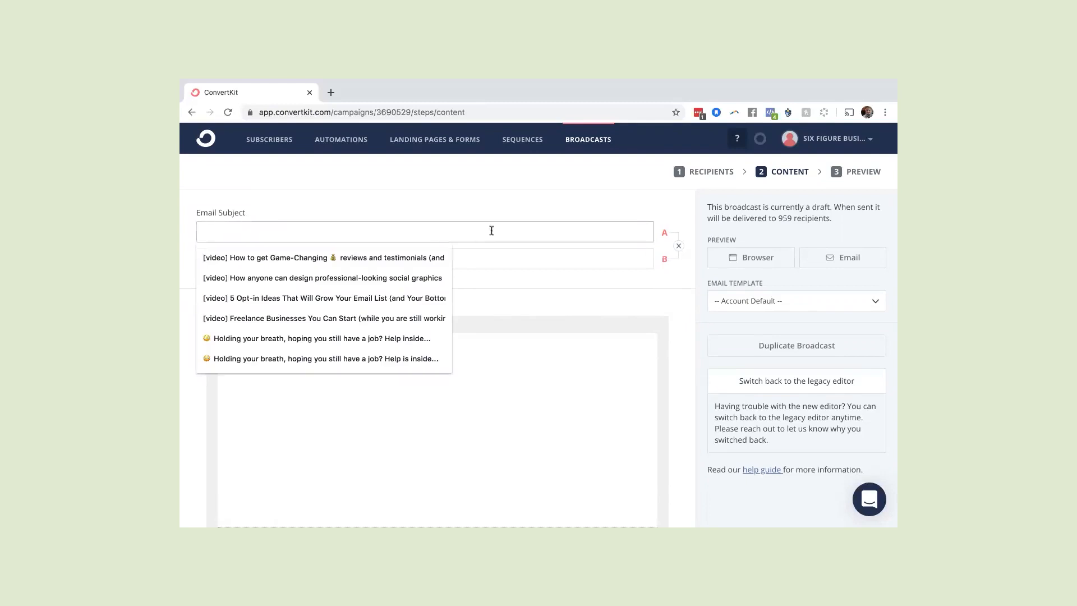
pyautogui.write('Open hn')
pyautogui.press('BackSpace')
pyautogui.press('BackSpace')
pyautogui.write('now to learn how ')
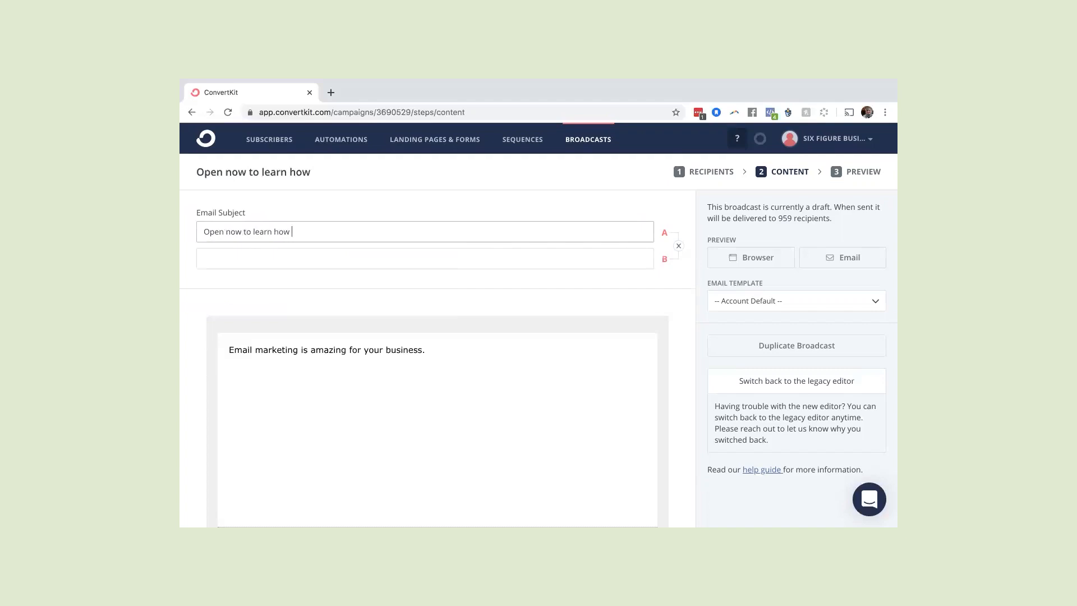
pyautogui.write('to use email marketing to grow your business!')
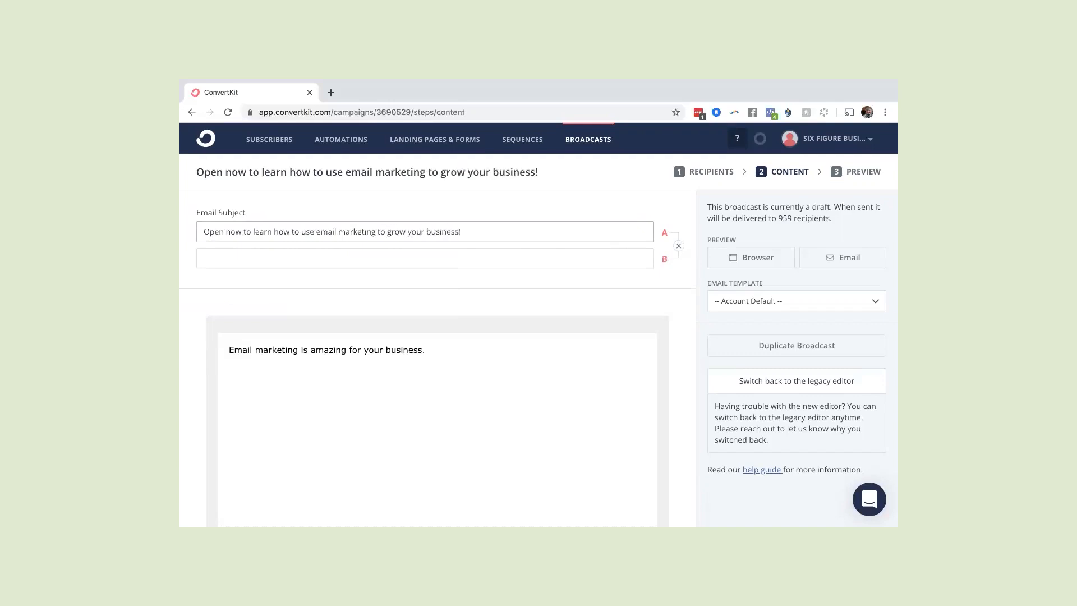
pyautogui.click(535, 198)
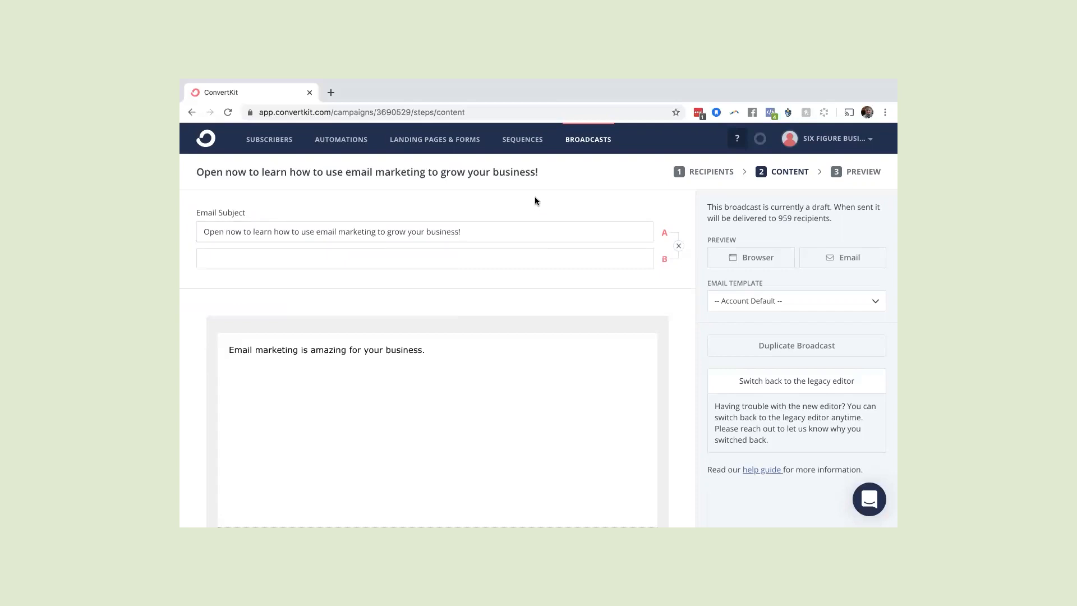
# Enter "Ready to learn how quickly email marketing can grow your business?" as subject line B
pyautogui.click(526, 265)
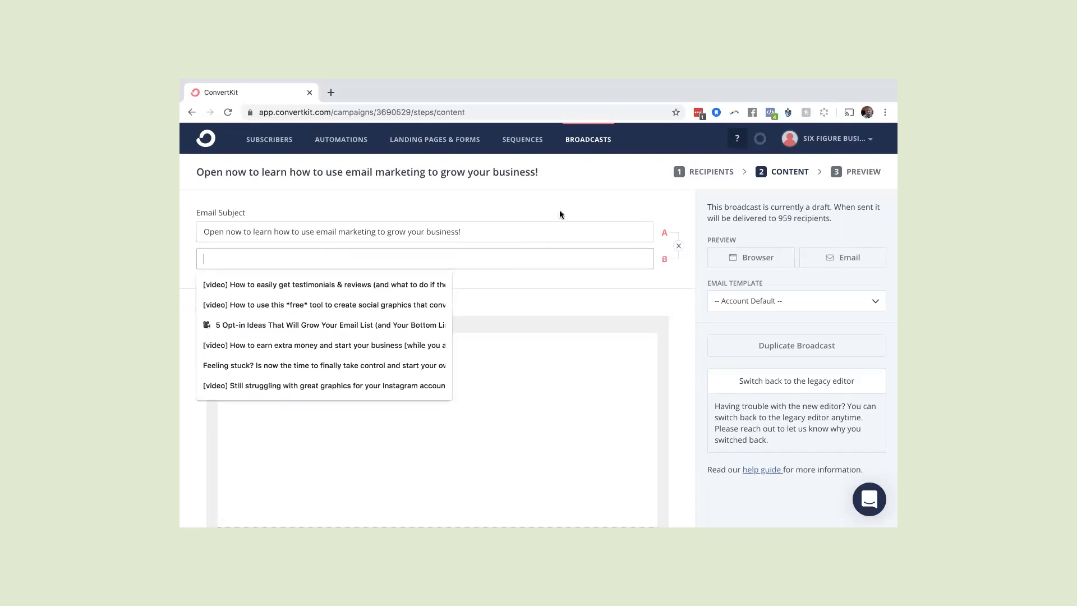
pyautogui.click(561, 214)
pyautogui.click(542, 261)
pyautogui.write('Ready to ')
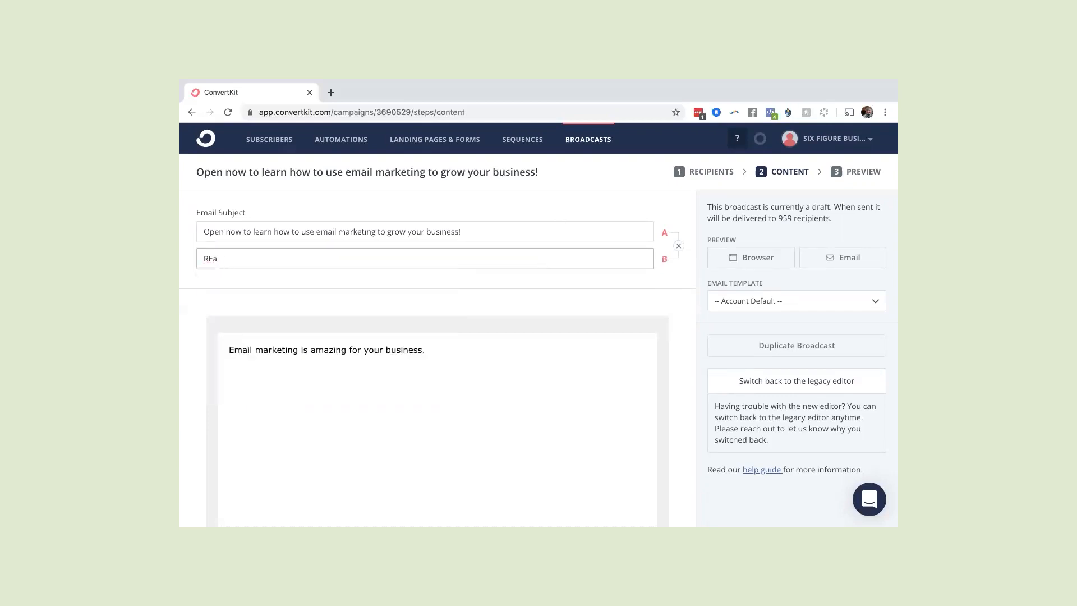
pyautogui.write('learn how quickly email marketing can gr')
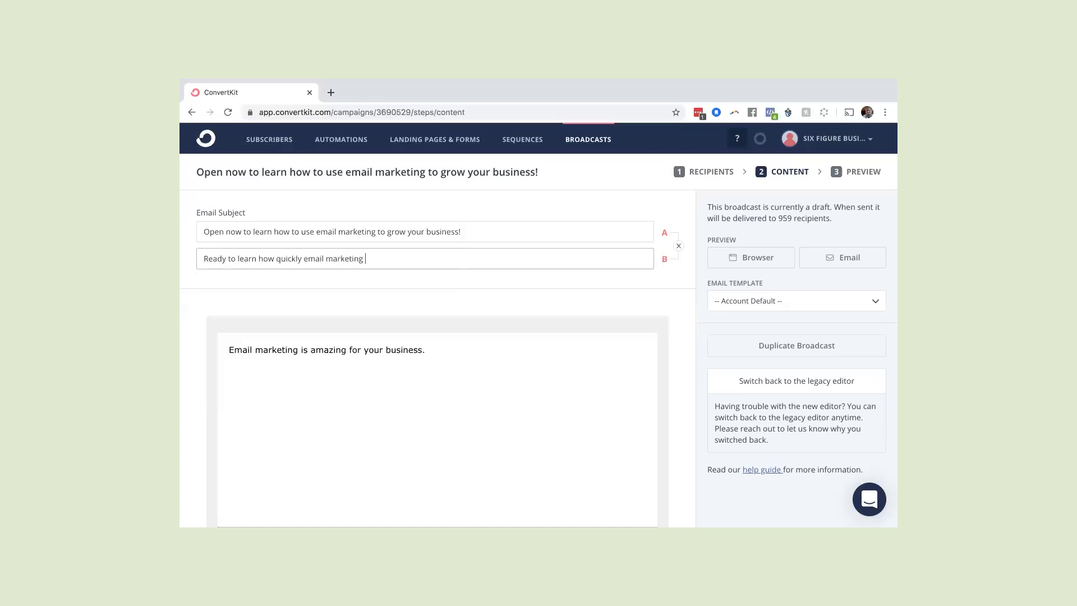
pyautogui.write('ow your business?s')
pyautogui.click(616, 290)
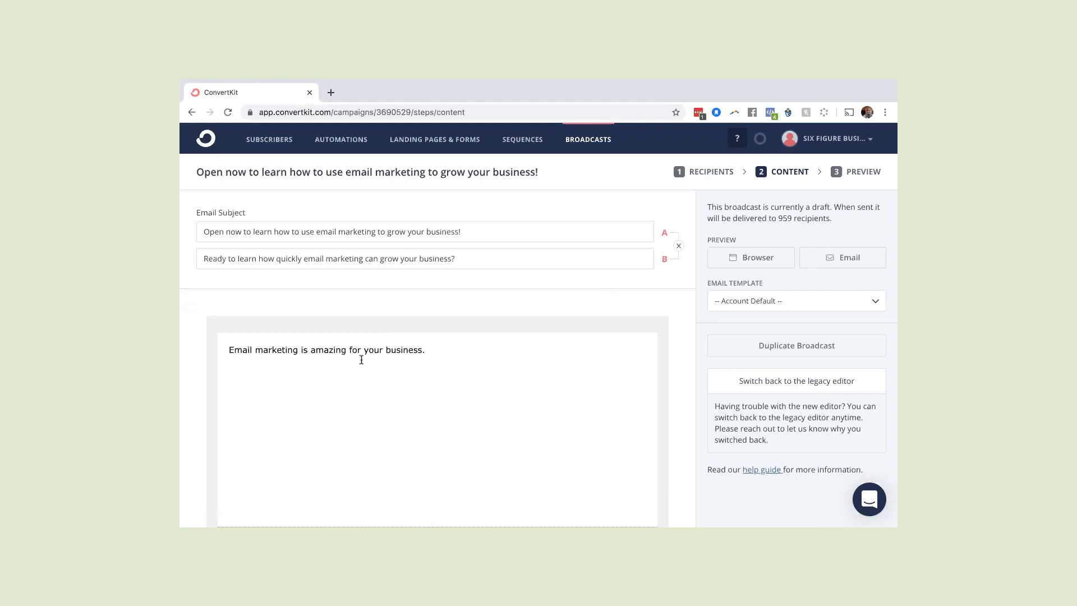
# Add filler lines djfldjafd, sajkfldjaf, dakfldjakl;f and jdklfjdklajf below the email's opening sentence, leaving a gap after the second
pyautogui.click(433, 353)
pyautogui.write('djfldjafd')
pyautogui.press('Return')
pyautogui.write('sajkfldjaf')
pyautogui.press('Return')
pyautogui.press('Return')
pyautogui.write('dakfldjakl;f')
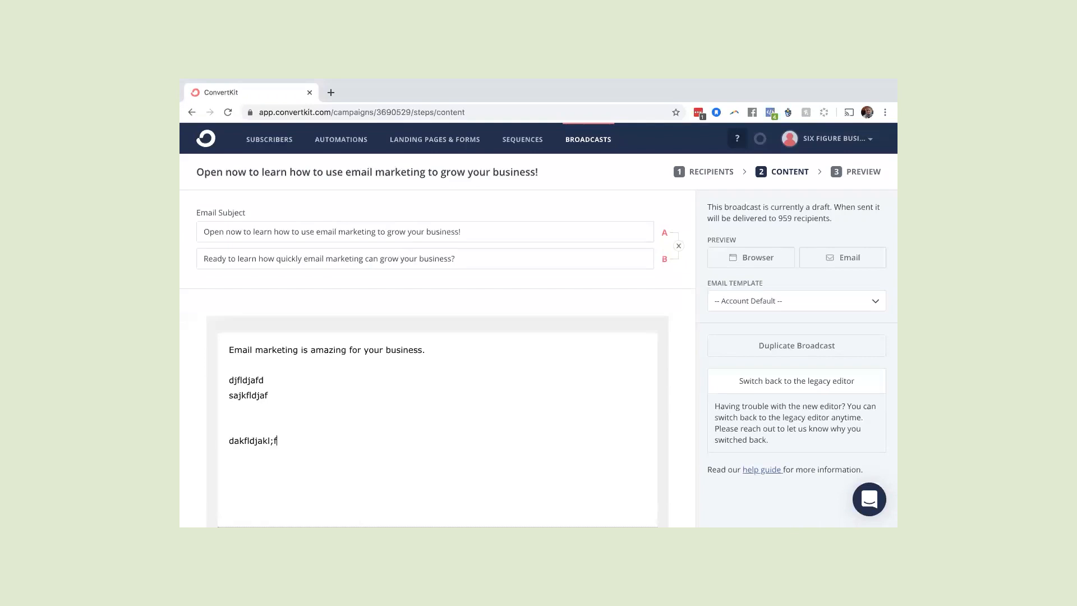
pyautogui.press('Return')
pyautogui.write('jdklfjdklajf')
# Finish editing the email content and continue to the broadcast's preview stage
pyautogui.click(438, 354)
pyautogui.scroll(-4, 524, 379)
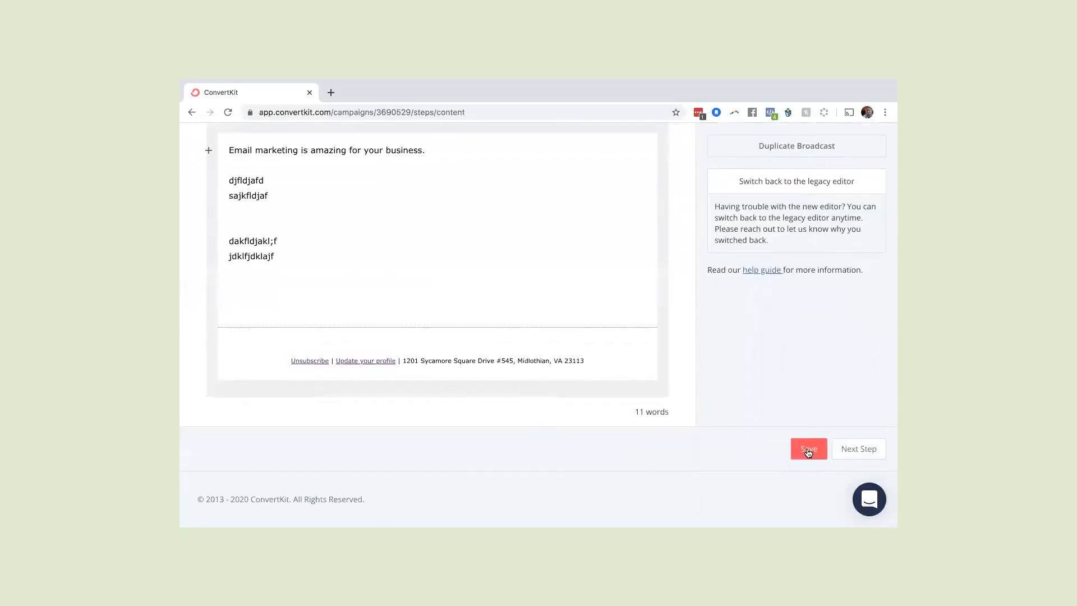
pyautogui.click(867, 449)
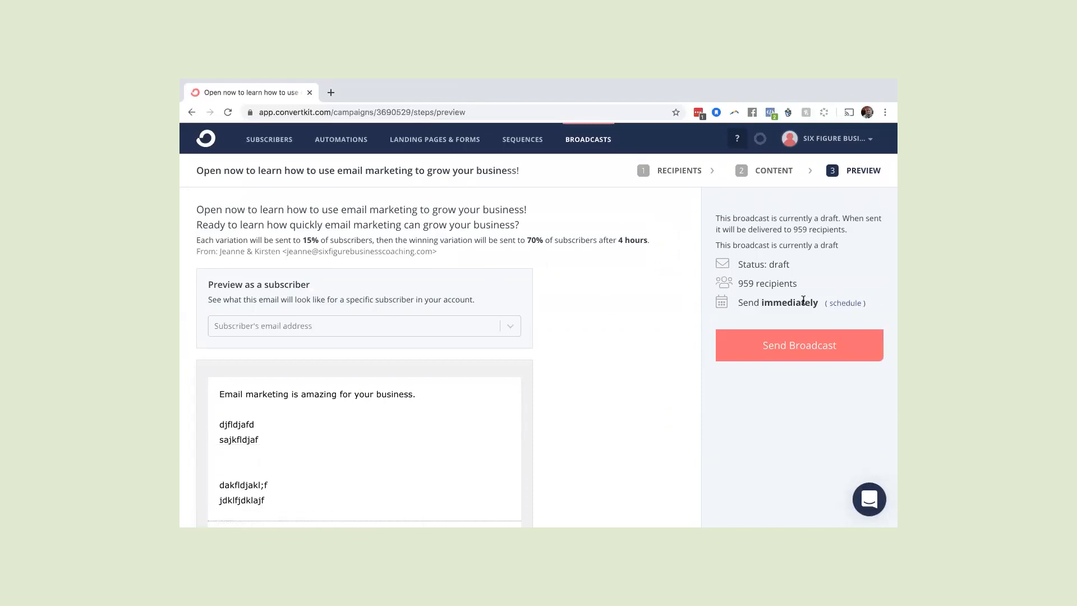
# View the calendar for scheduling the broadcast, close it without picking a date and return to the broadcasts list
pyautogui.click(840, 310)
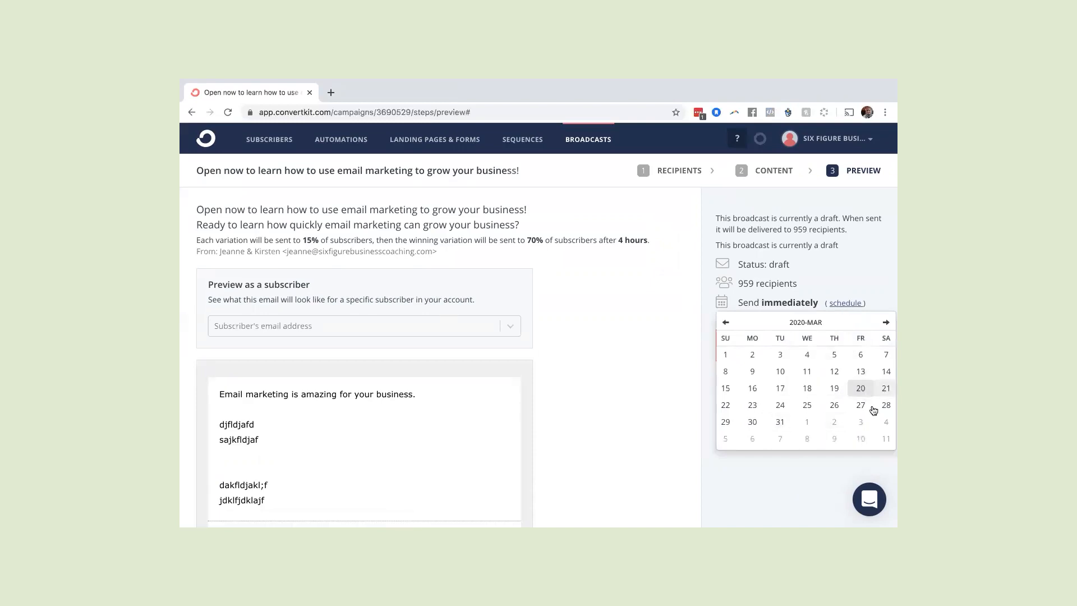
pyautogui.click(864, 276)
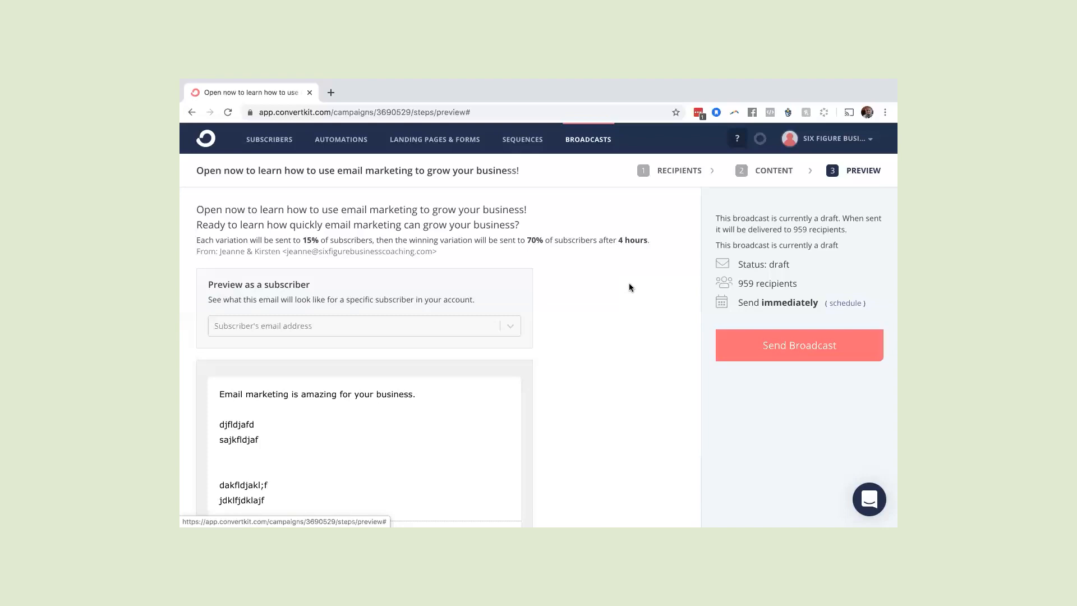
pyautogui.click(592, 144)
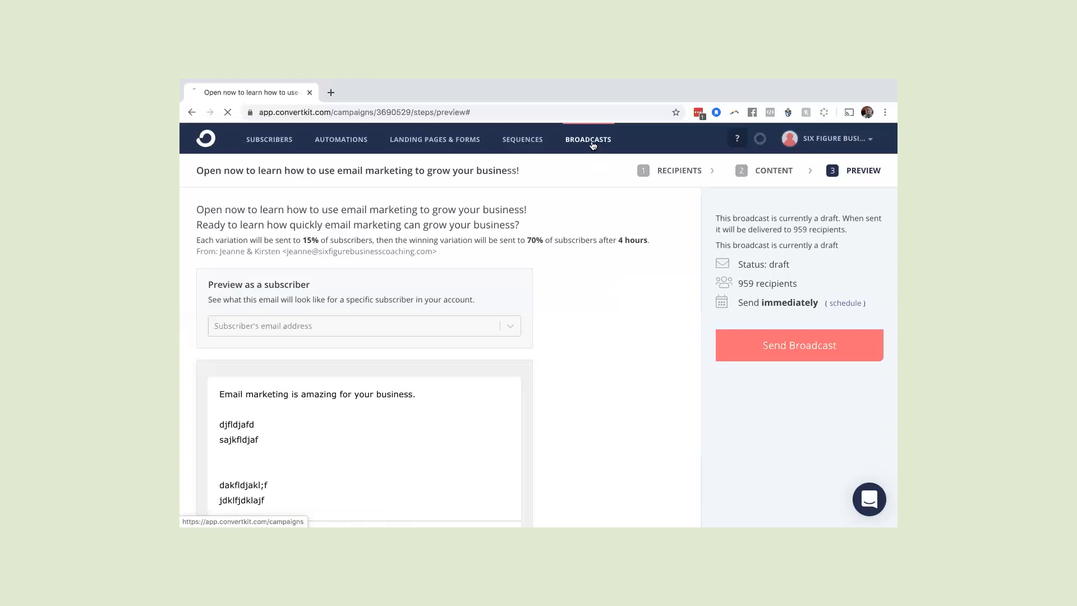